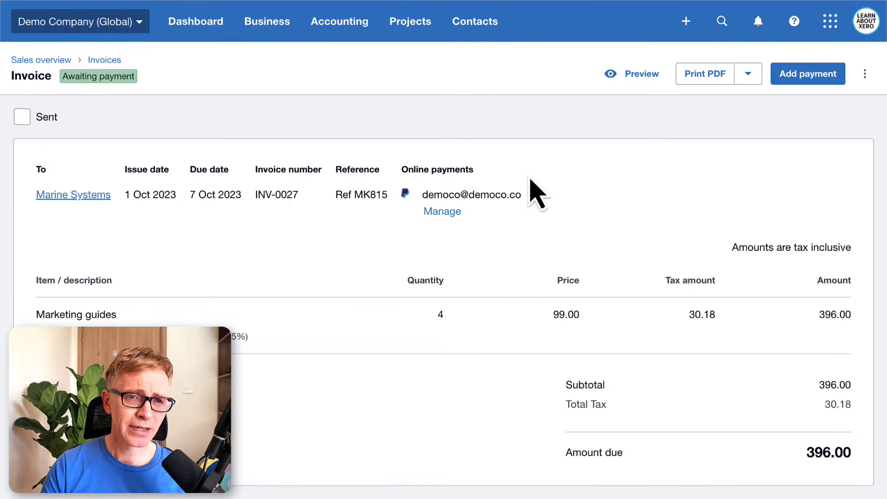
Step: Create and apply a credit note for the full amount of Marine Systems invoice INV-0027, and approve it
left_click(865, 75)
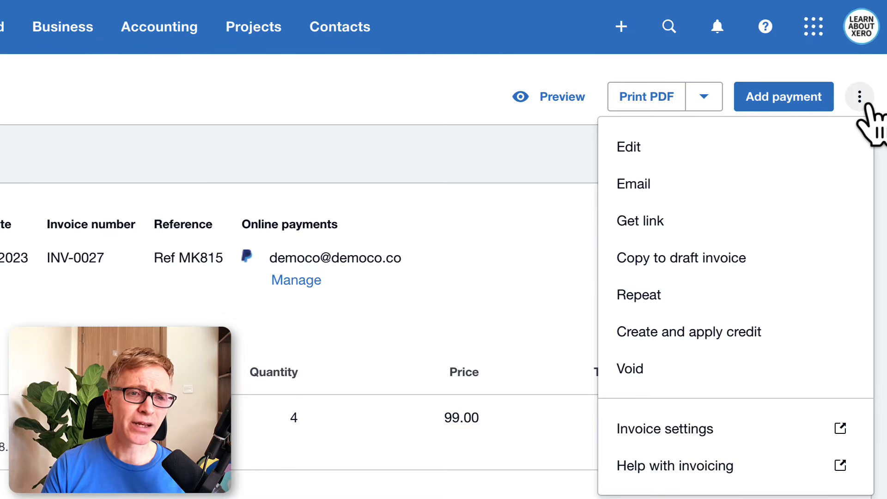
left_click(780, 329)
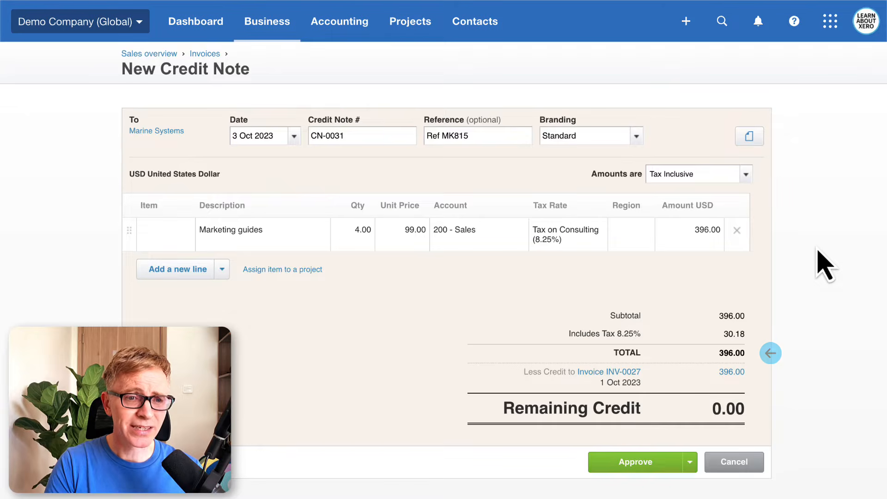
left_click(651, 463)
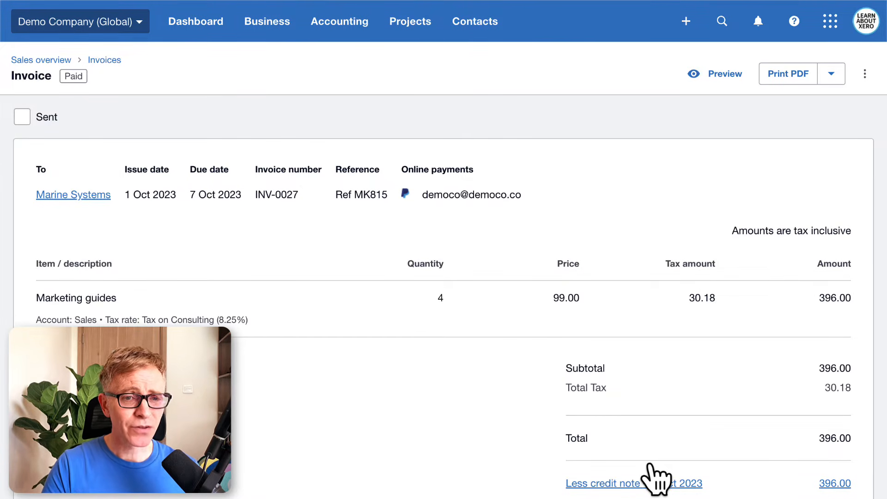
scroll(656, 478, "down", 3)
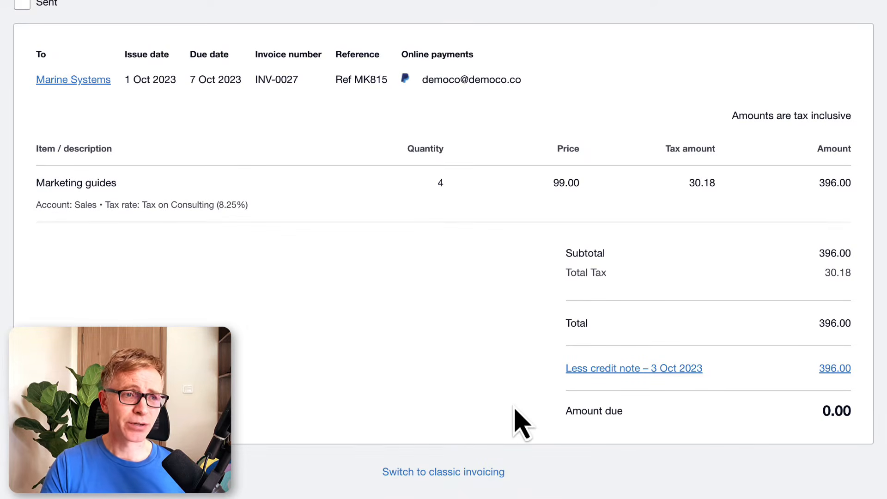
scroll(515, 409, "up", 2)
scroll(515, 409, "up", 1)
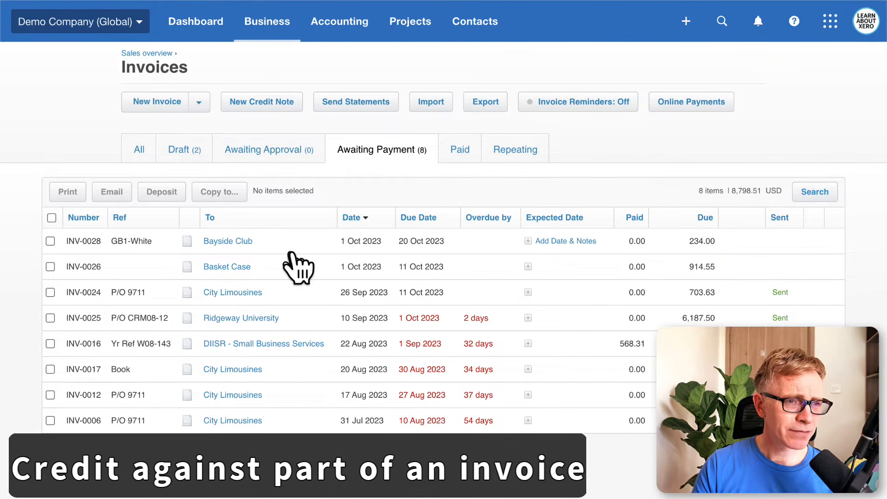
Step: Create a credit from Bayside Club invoice INV-0028 and remove the delivery charge line from the new credit note
left_click(241, 247)
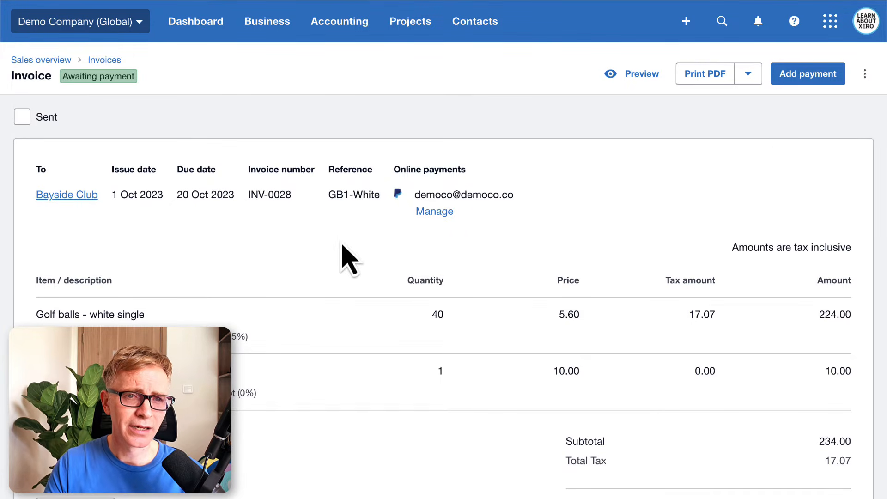
left_click(866, 74)
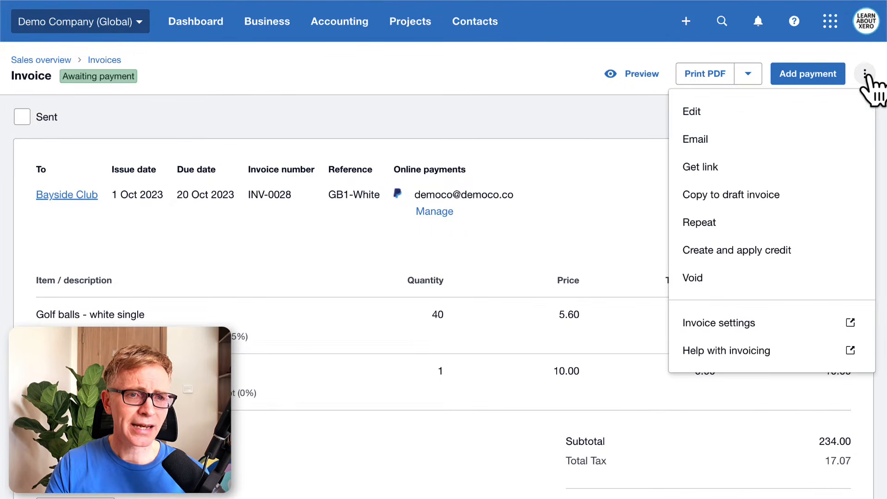
left_click(793, 248)
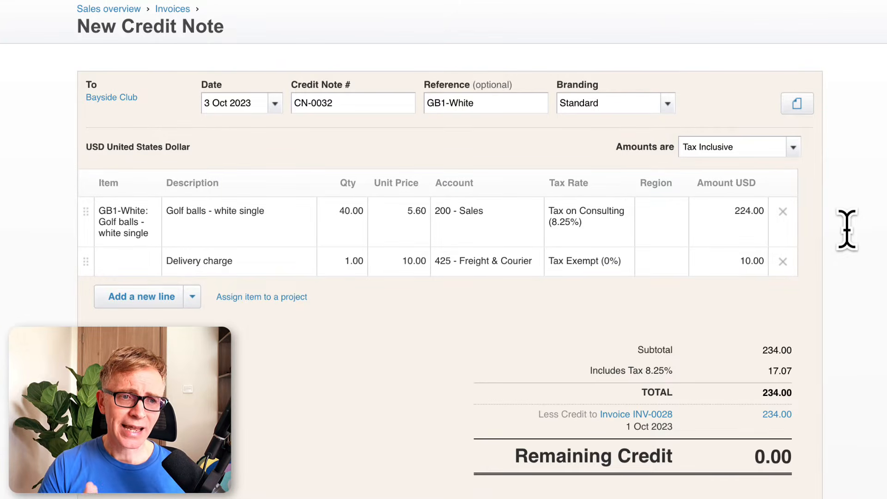
left_click(783, 261)
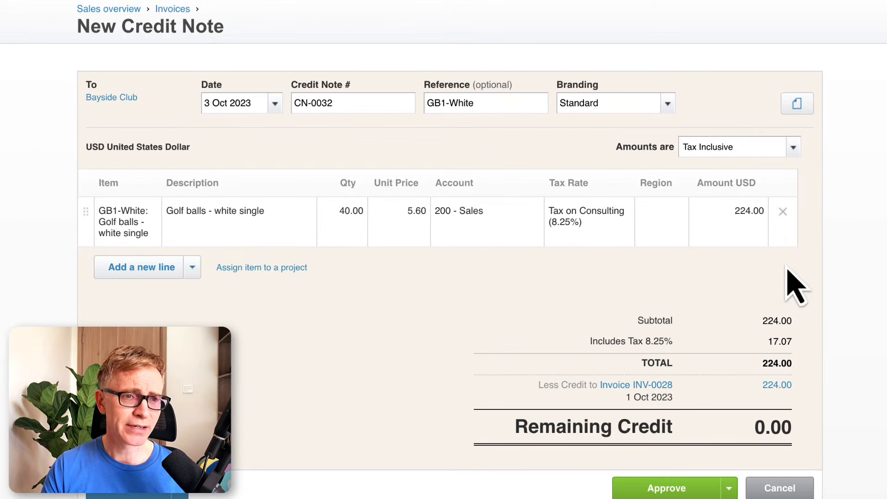
Step: Set the credited quantity of white single golf balls to 10 and approve the credit note
left_click(360, 224)
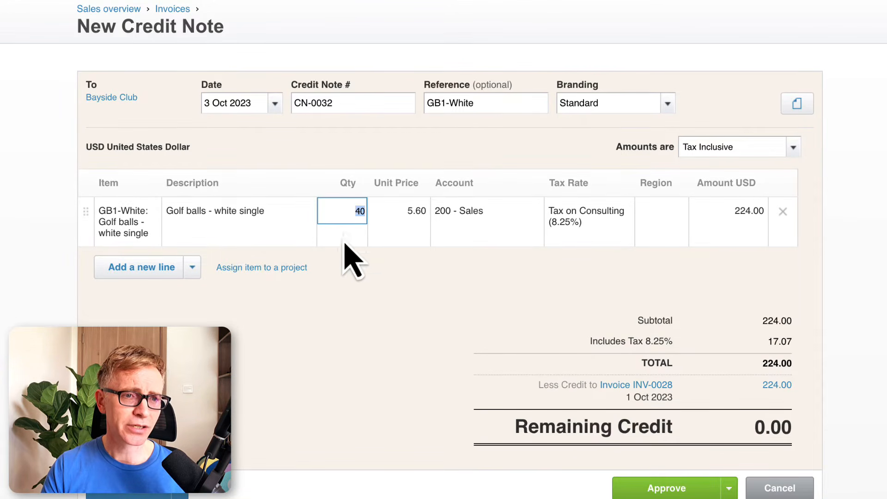
type("10")
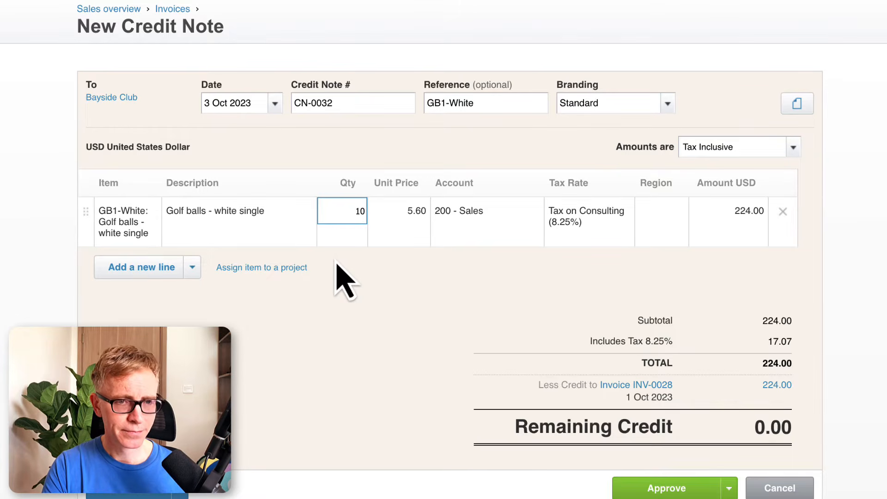
key("Tab")
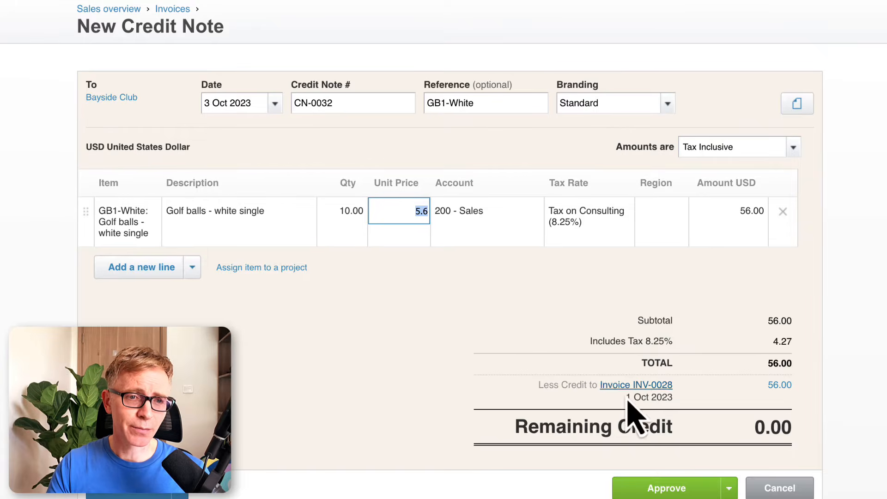
left_click(674, 493)
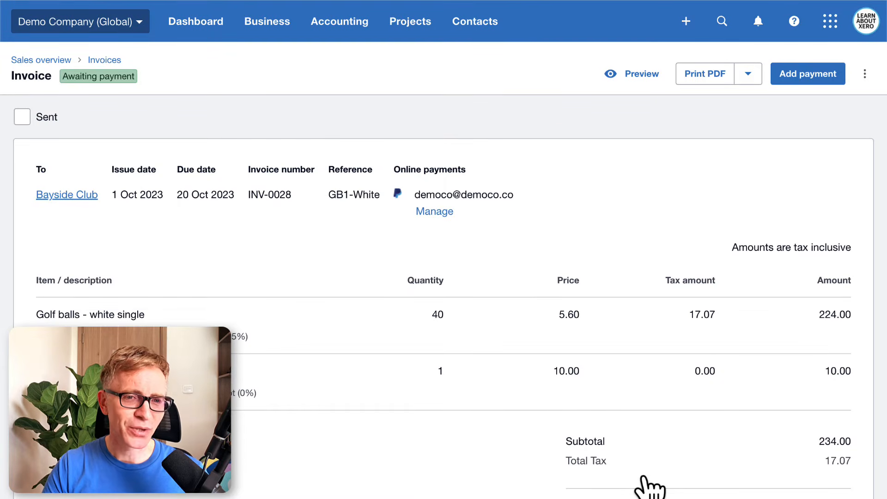
scroll(647, 485, "down", 4)
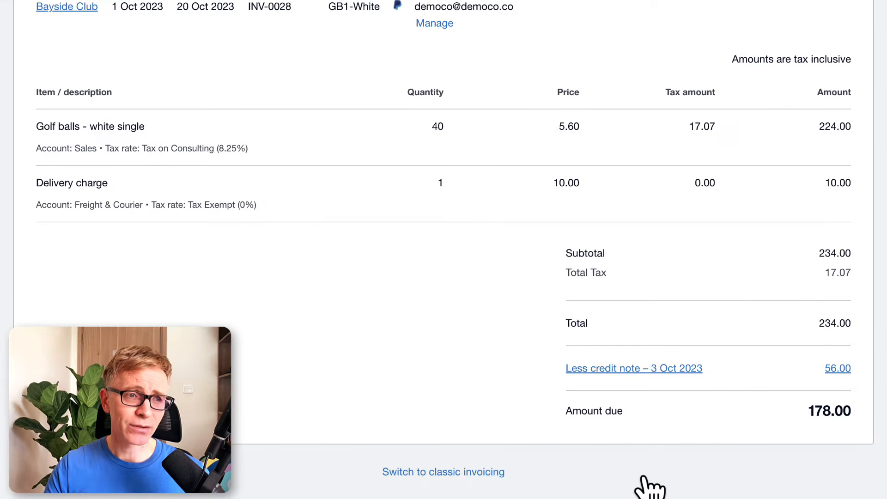
scroll(469, 360, "up", 4)
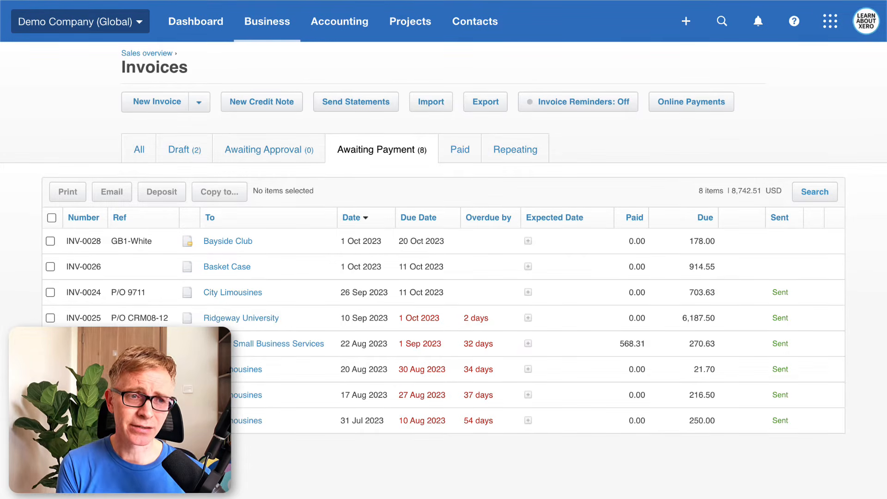
Step: Start a new standalone credit note addressed to ABC Furniture
left_click(262, 101)
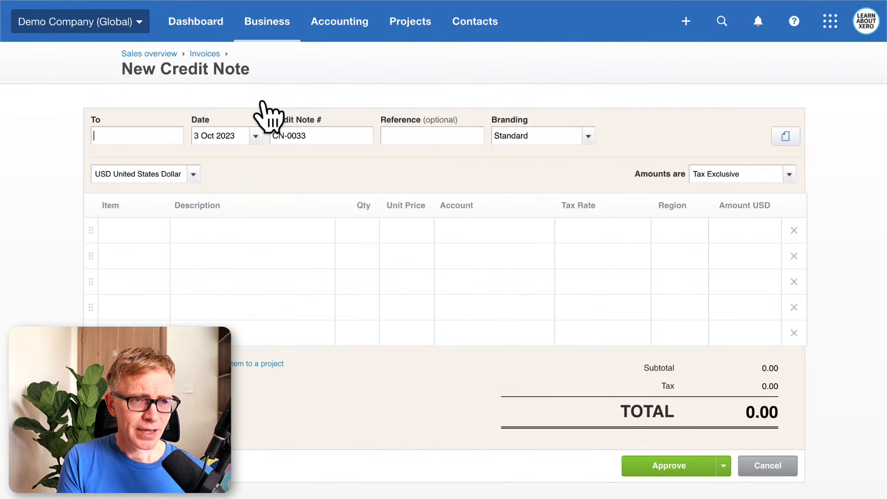
type("ABC")
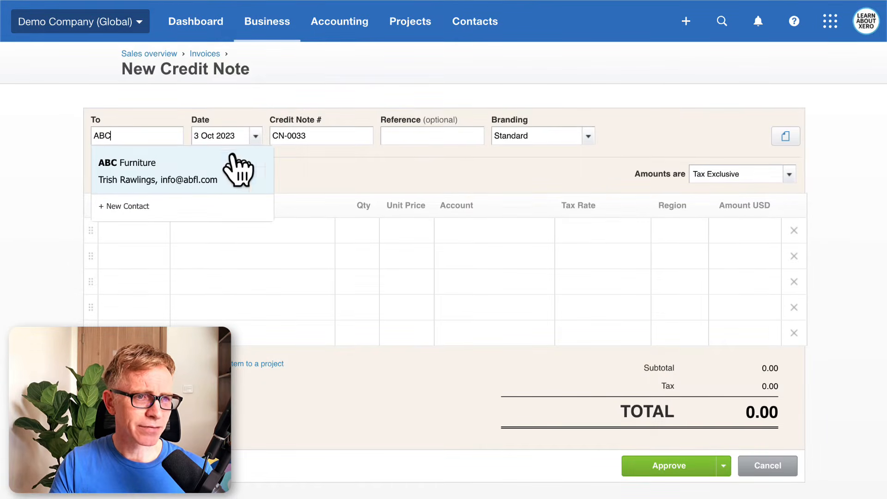
left_click(181, 175)
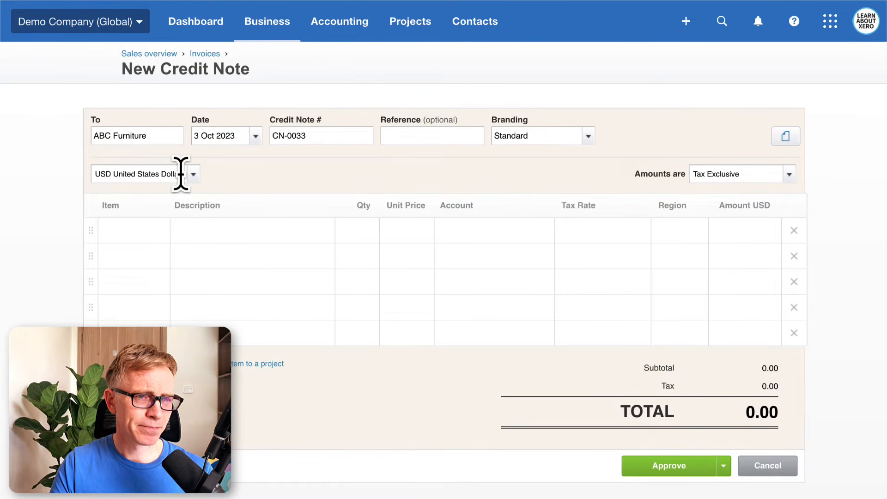
Step: Add a line described as "Credit note" with quantity 1 and unit price 400, and approve the credit note
left_click(211, 231)
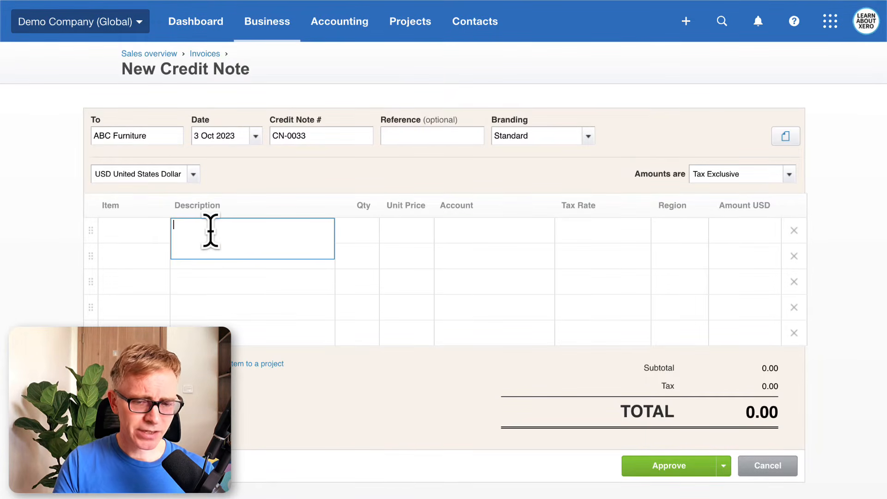
type("Credit not")
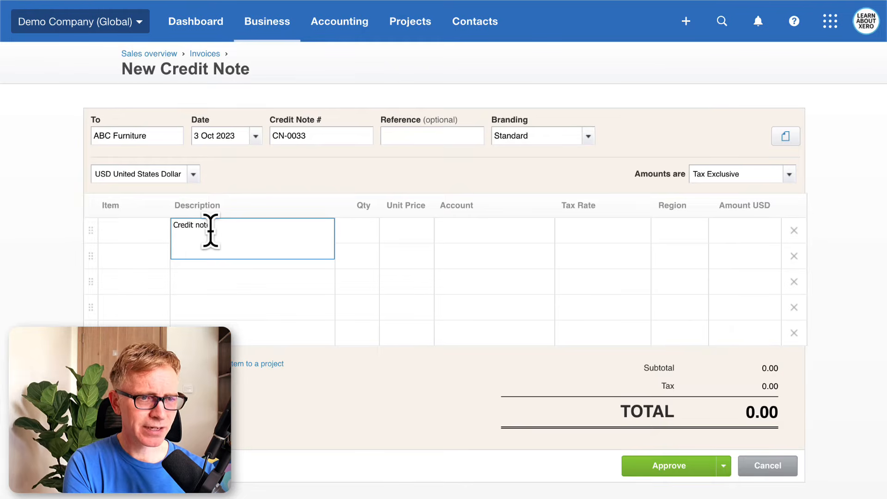
type("e")
key("Tab")
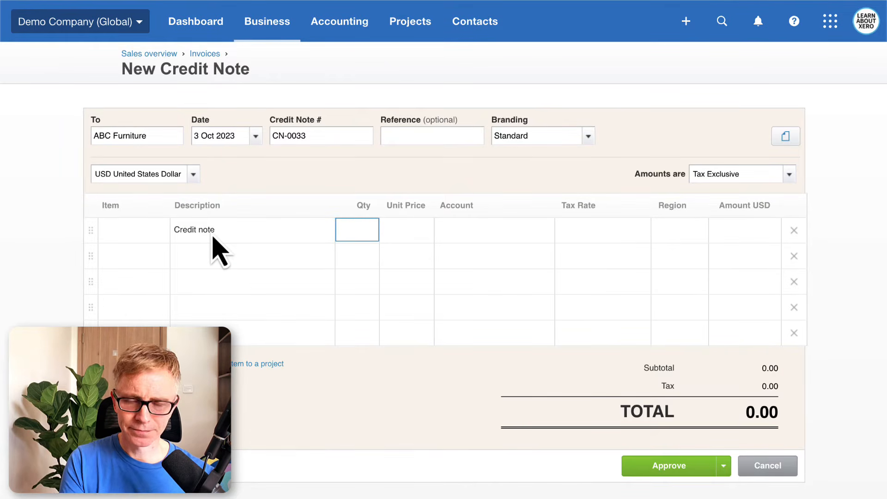
type("1")
key("Tab")
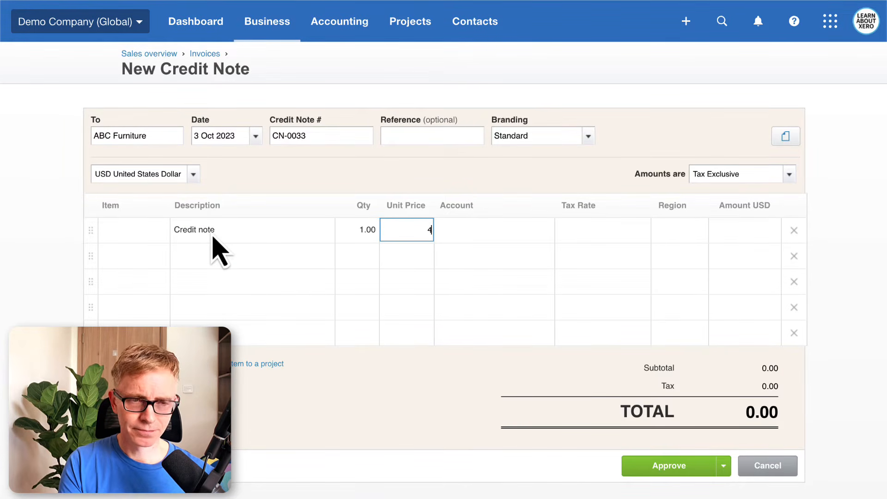
type("400")
key("Tab")
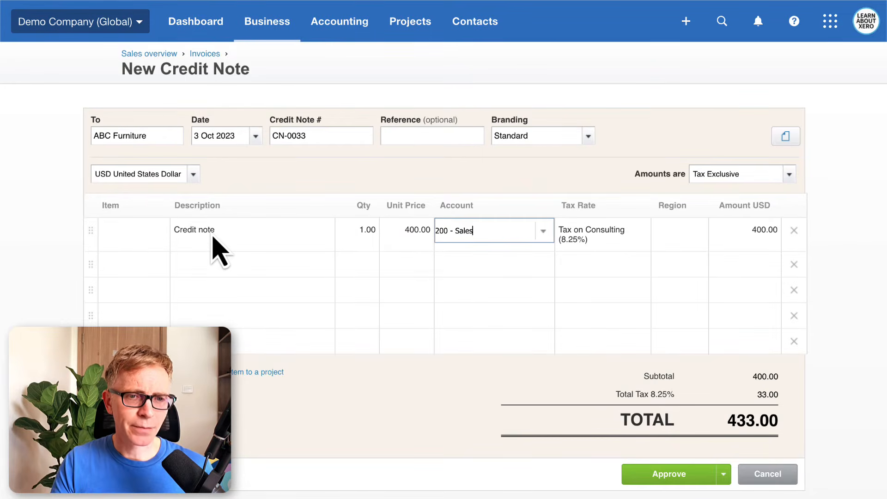
left_click(665, 472)
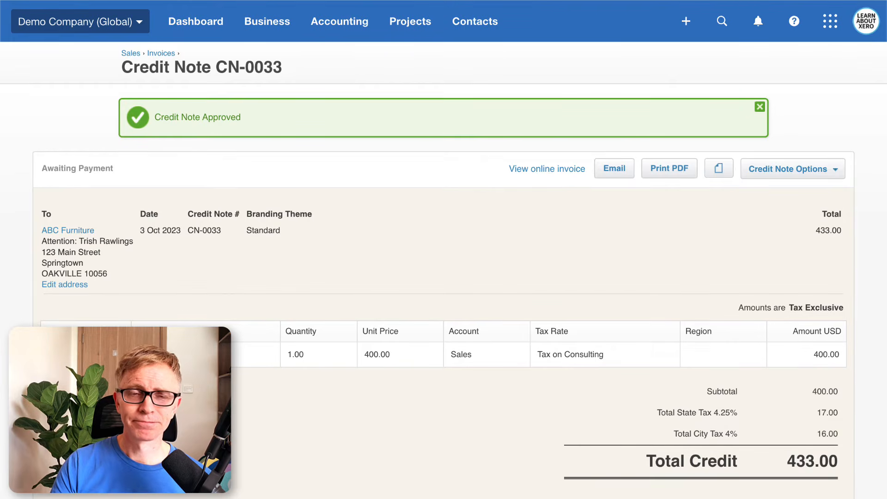
Step: Return to the invoices awaiting payment, open ABC Furniture credit note CN-0033 and start allocating its credit
left_click(160, 53)
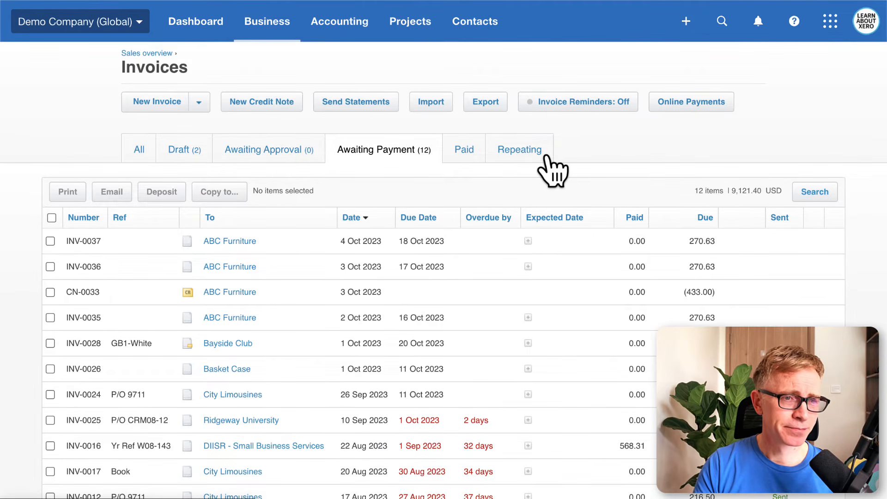
left_click(240, 293)
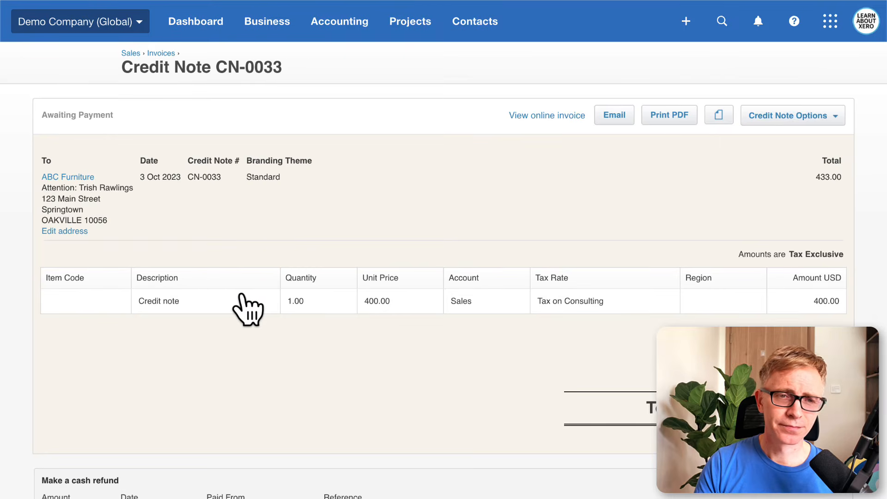
left_click(770, 160)
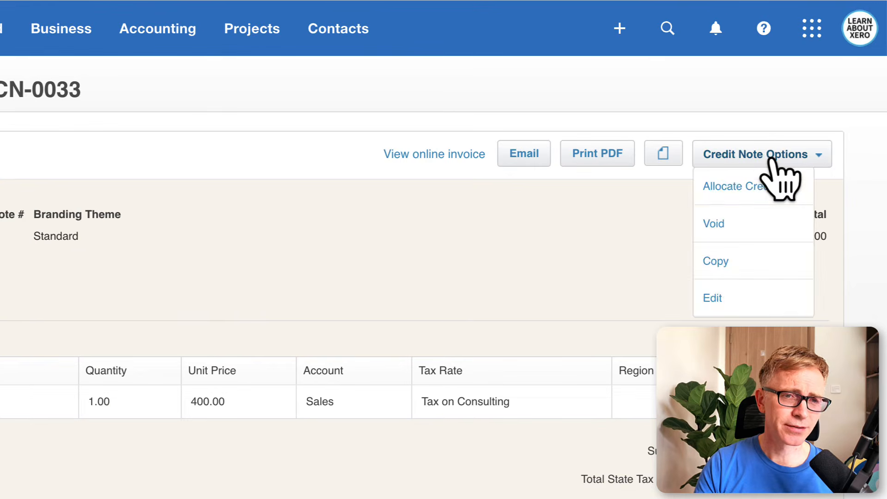
left_click(770, 190)
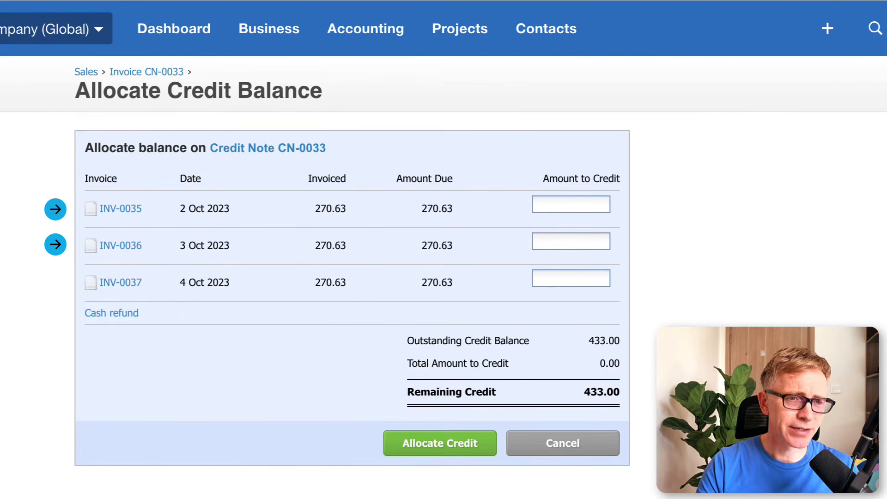
Step: Allocate 270.63 of the credit to INV-0035 and 162.37 to INV-0036
left_click(586, 203)
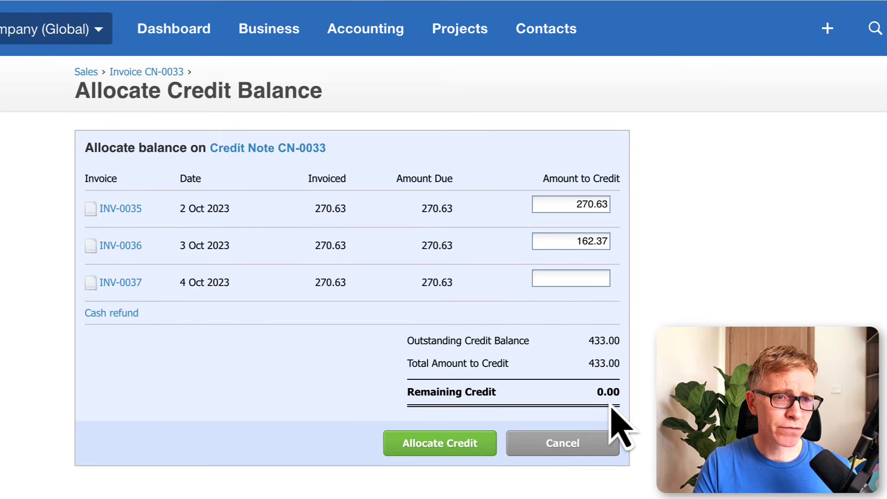
left_click(464, 449)
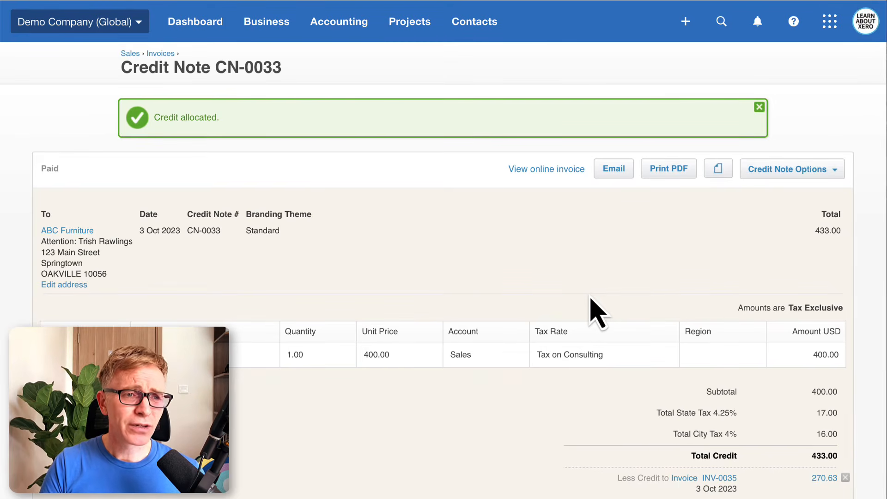
scroll(591, 299, "down", 3)
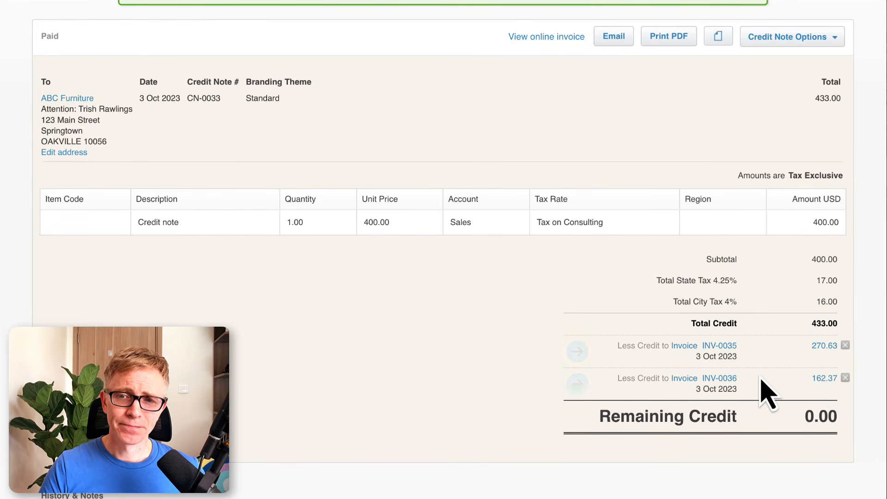
scroll(767, 393, "up", 3)
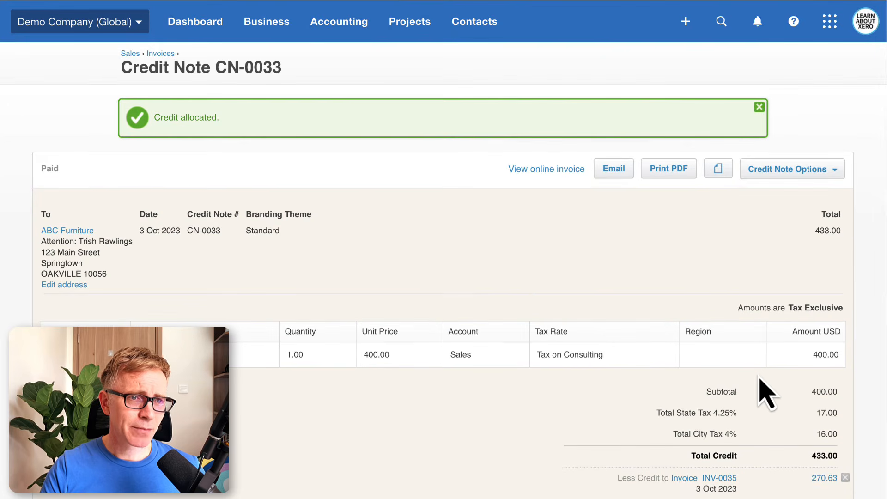
Step: Open ABC Furniture invoice INV-0036 from the invoices awaiting payment and review its applied credit and amount due
left_click(161, 53)
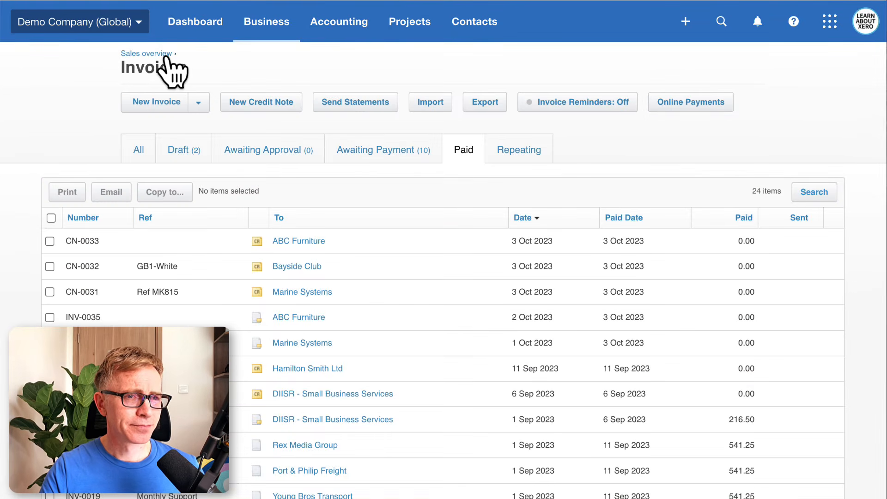
left_click(377, 153)
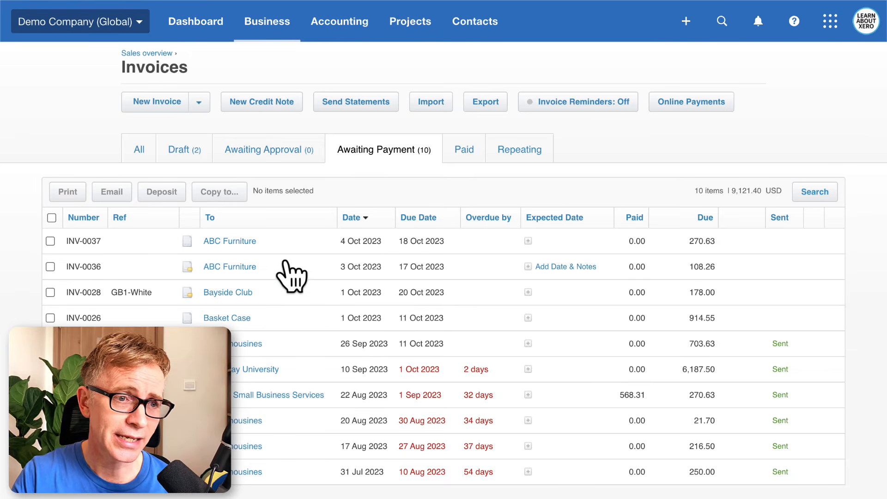
left_click(251, 271)
scroll(252, 271, "down", 5)
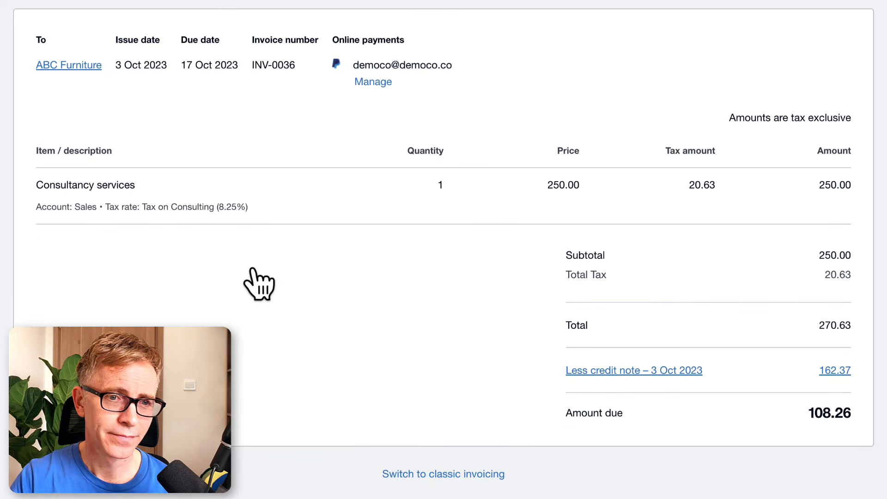
Step: Copy the shareable link for invoice INV-0036 and review the credited amount and amount due on the customer's online invoice
scroll(252, 272, "up", 3)
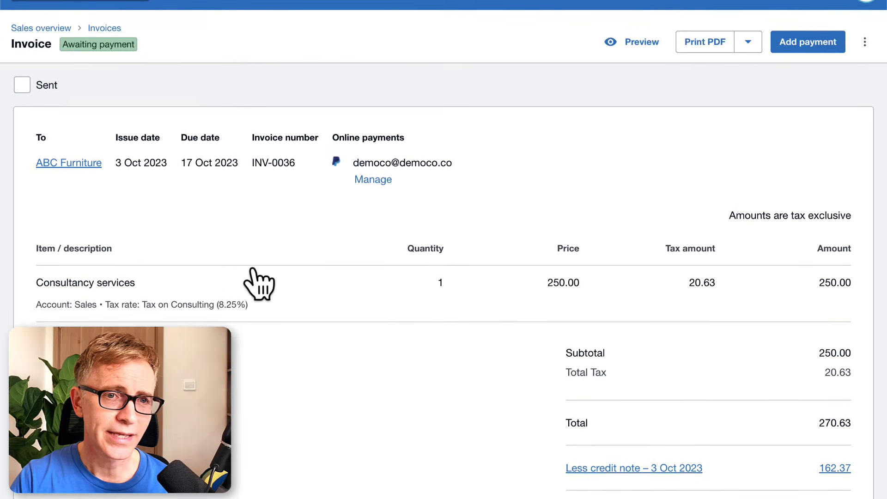
scroll(258, 285, "down", 1)
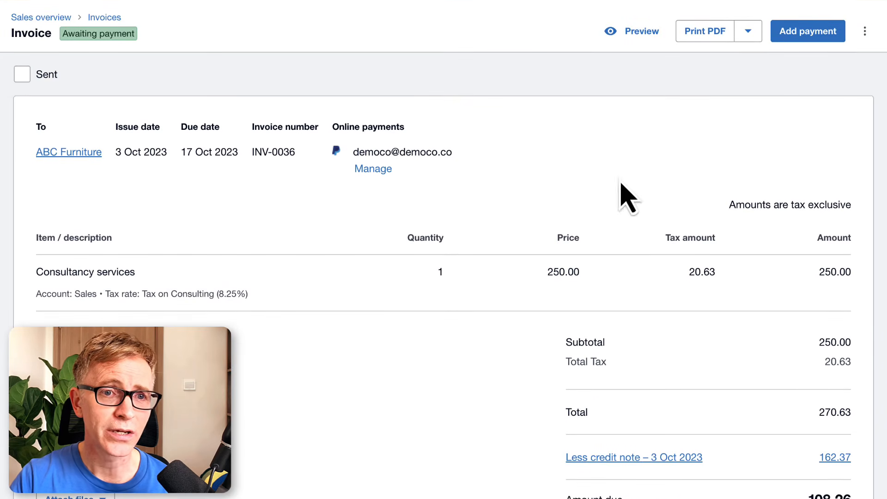
left_click(866, 35)
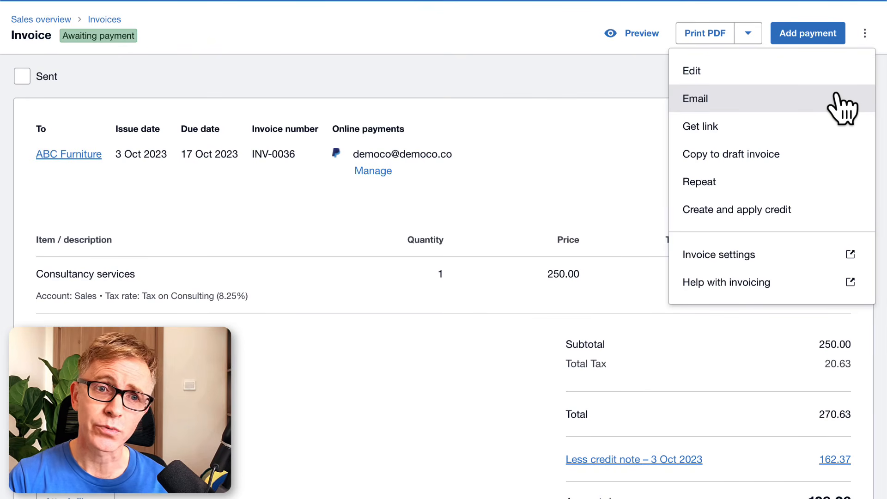
left_click(820, 124)
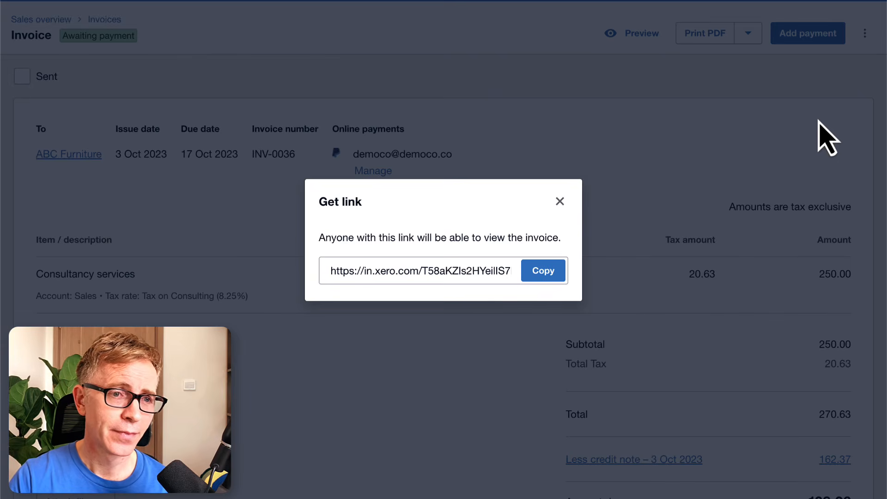
left_click(551, 273)
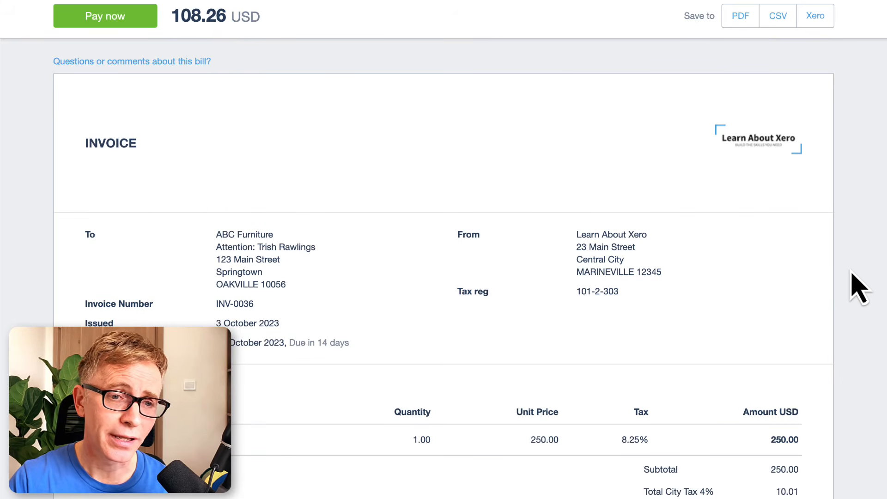
scroll(852, 275, "down", 5)
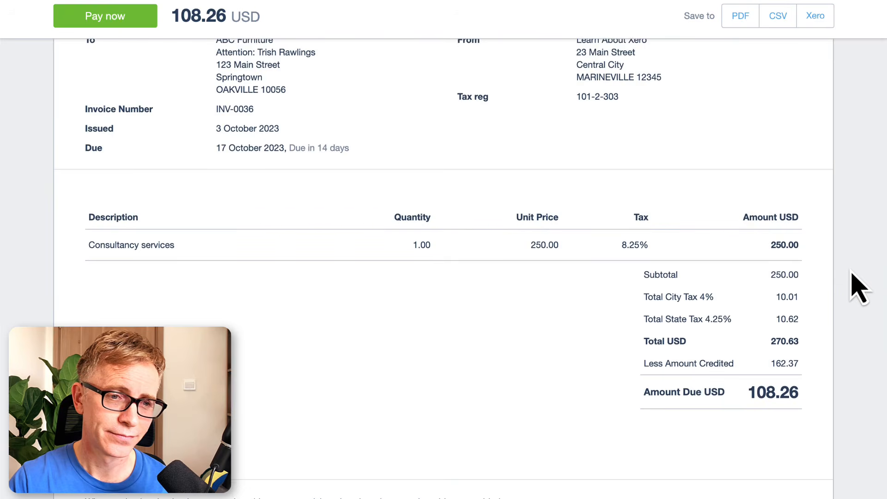
scroll(852, 275, "down", 1)
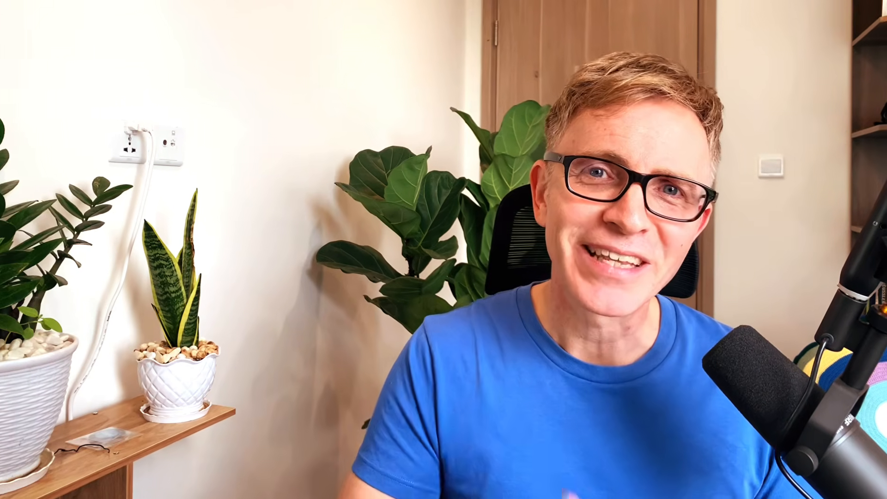